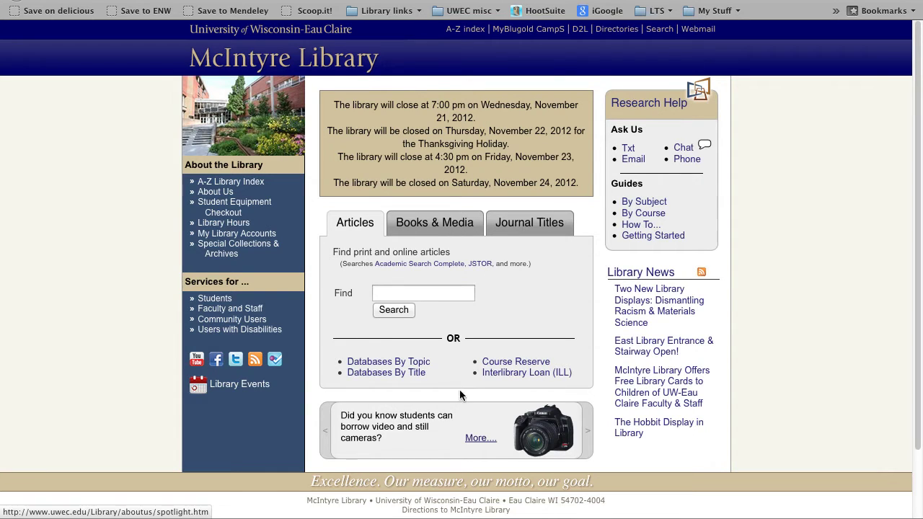
Step: From the library's Nursing databases by topic, open CINAHL Plus with Full Text and go to its CINAHL Headings
click(406, 363)
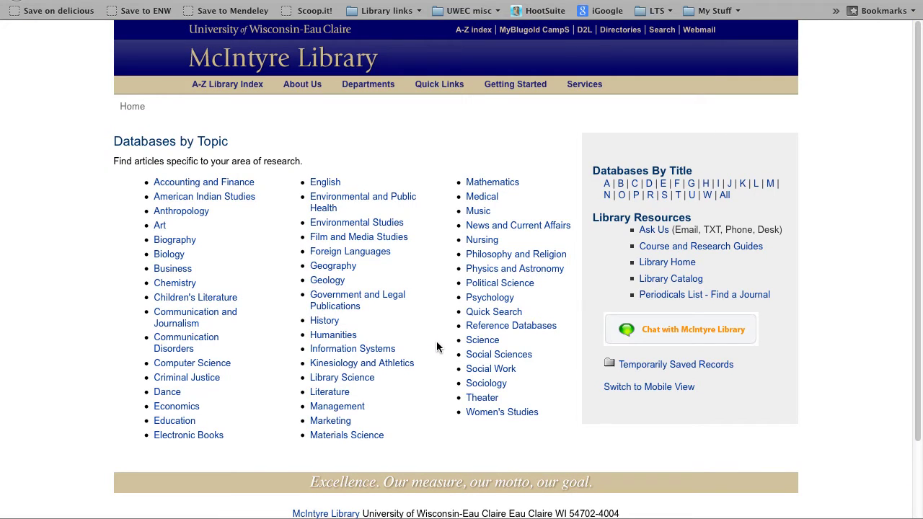
click(481, 242)
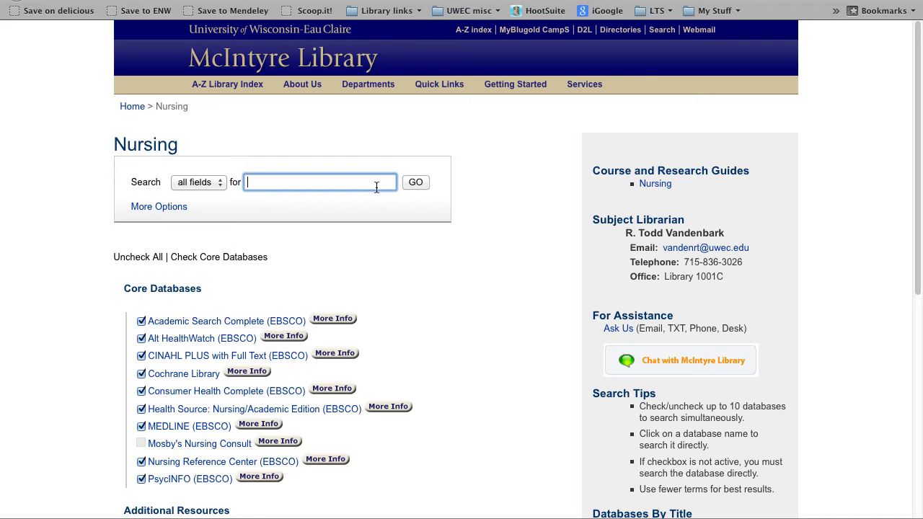
click(236, 358)
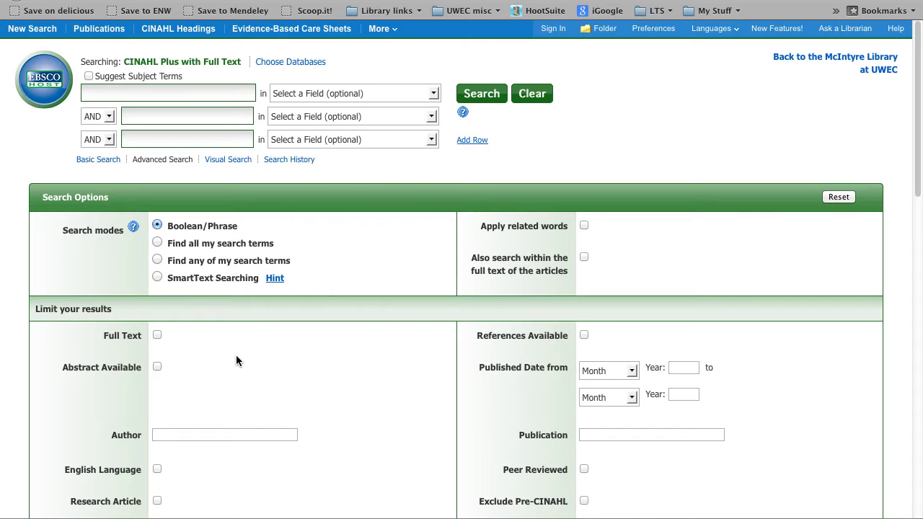
click(173, 32)
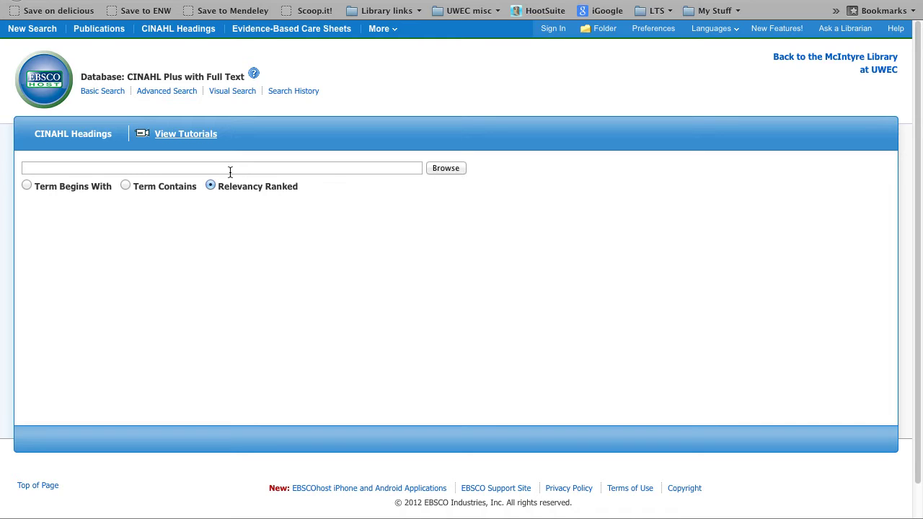
Step: Browse the CINAHL Headings for "best practices" by relevancy and go on to the second page of matching terms
text(bes)
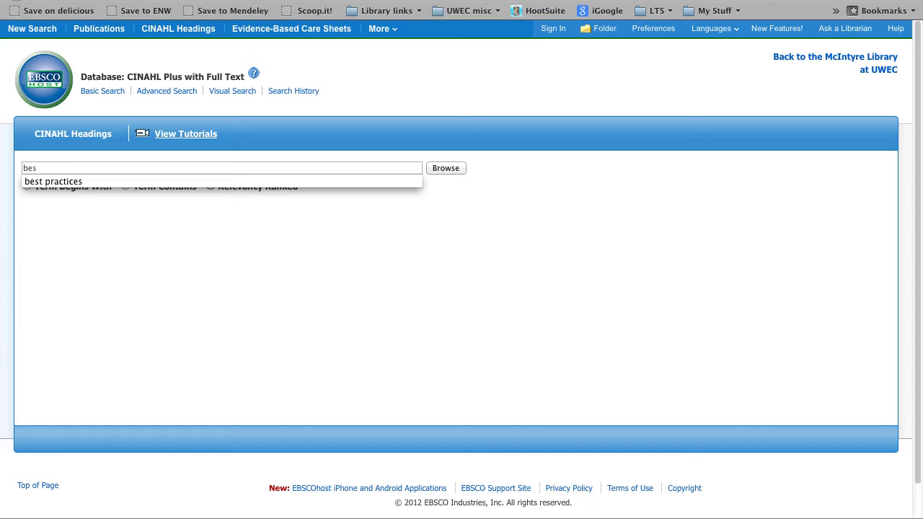
click(237, 182)
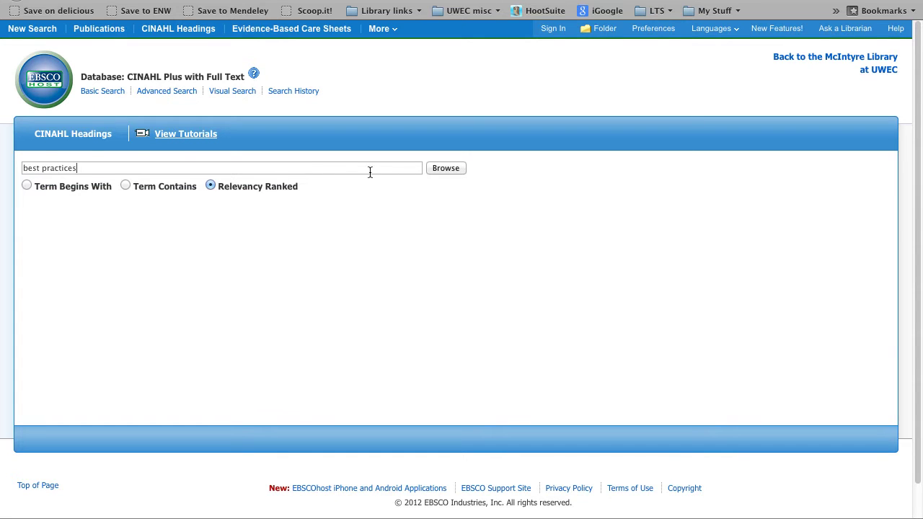
click(446, 170)
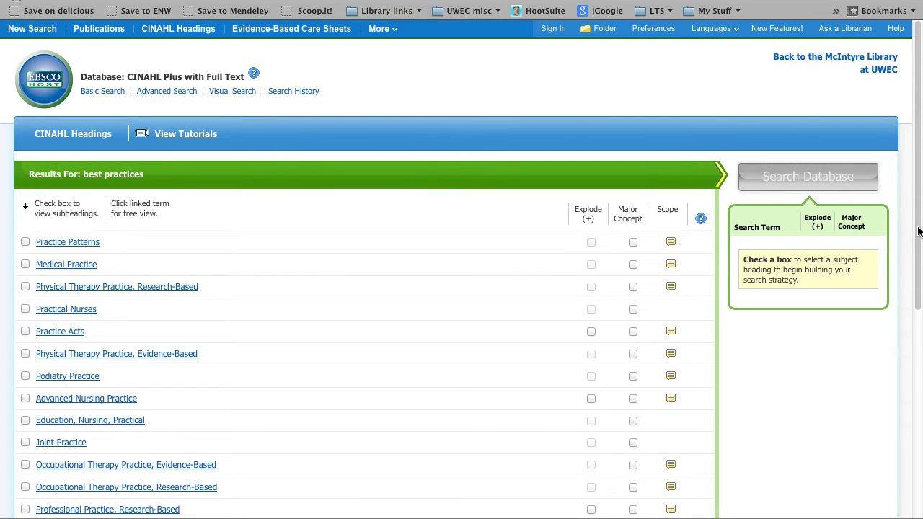
scroll(915, 227, down, 3)
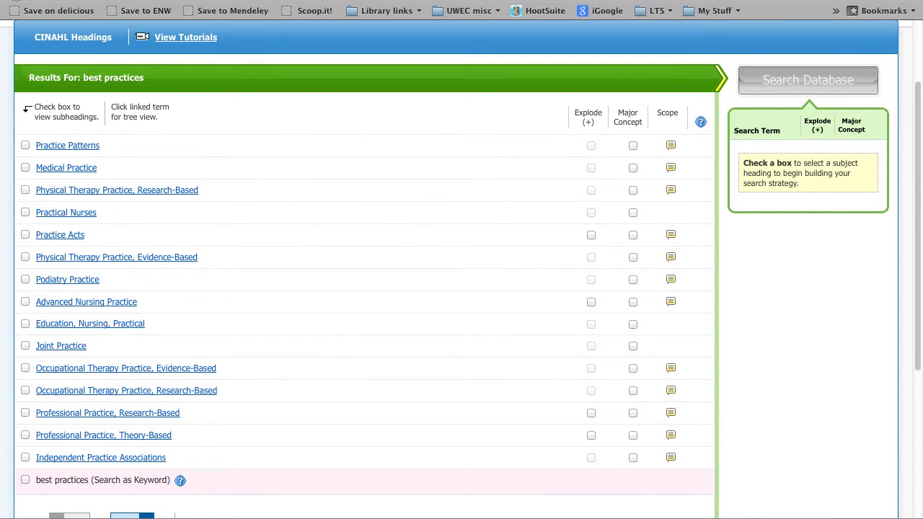
scroll(787, 350, down, 2)
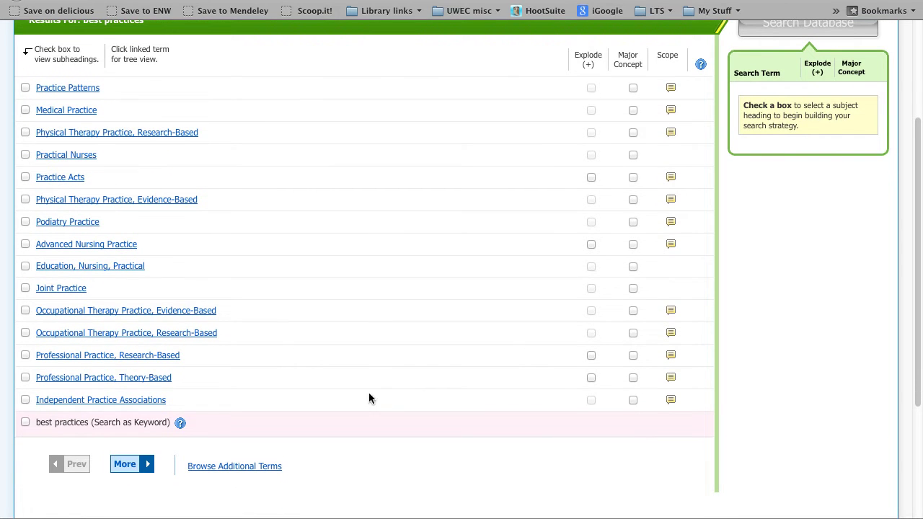
click(124, 463)
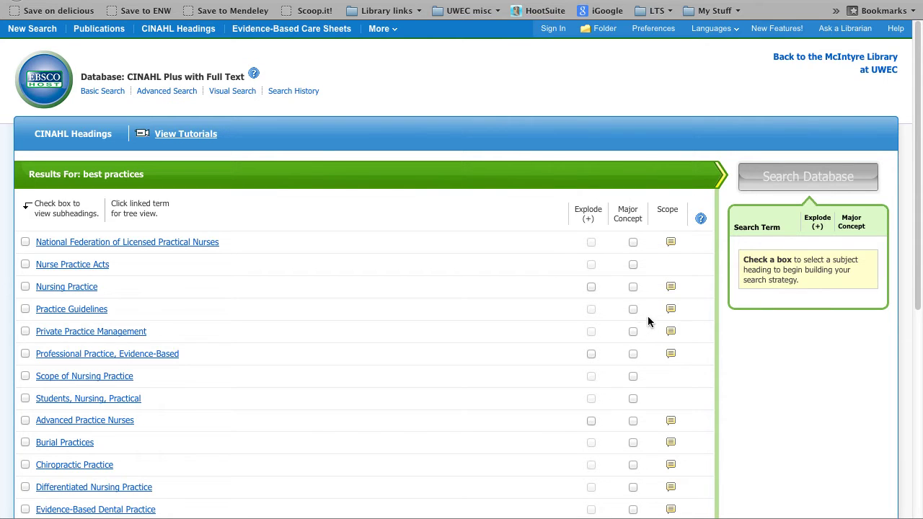
Step: Read the scope note for the Practice Guidelines heading, close it and review the remaining terms on the page
click(671, 310)
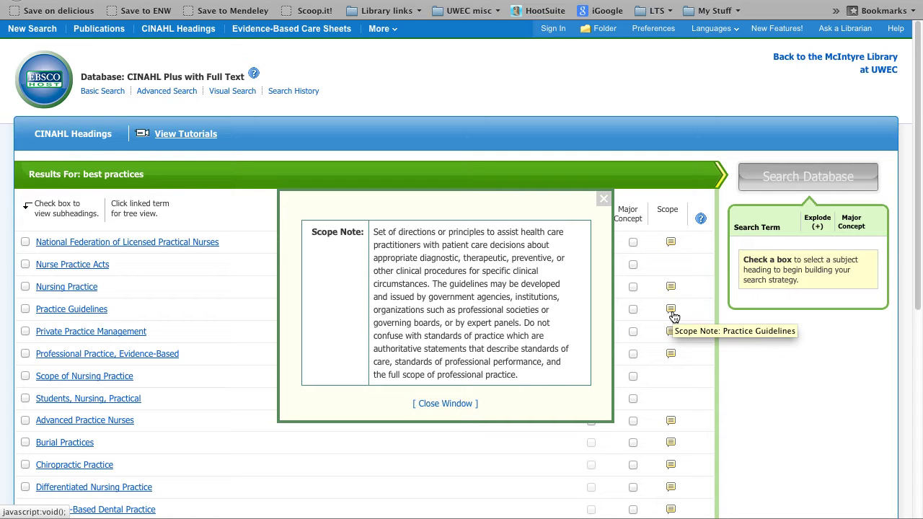
click(603, 199)
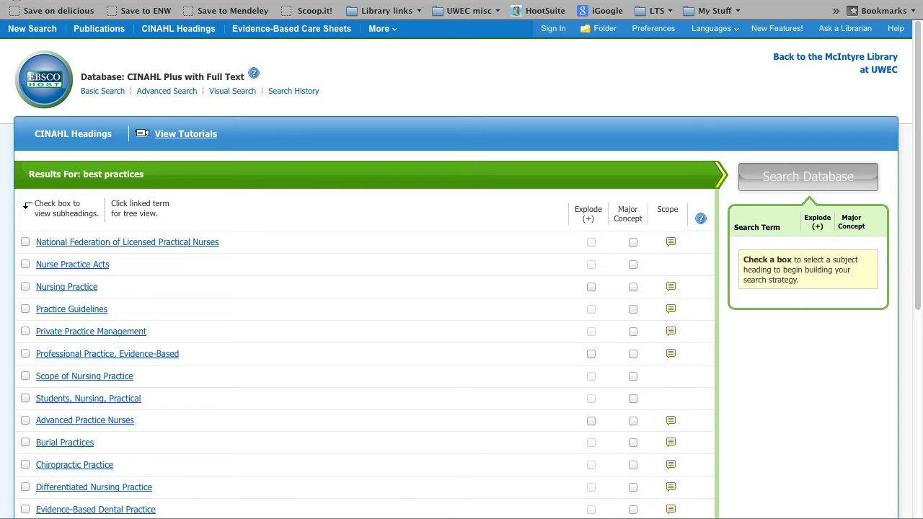
mouse_move(919, 261)
mouse_down()
mouse_move(920, 334)
mouse_move(920, 256)
mouse_up()
drag(918, 256, 899, 340)
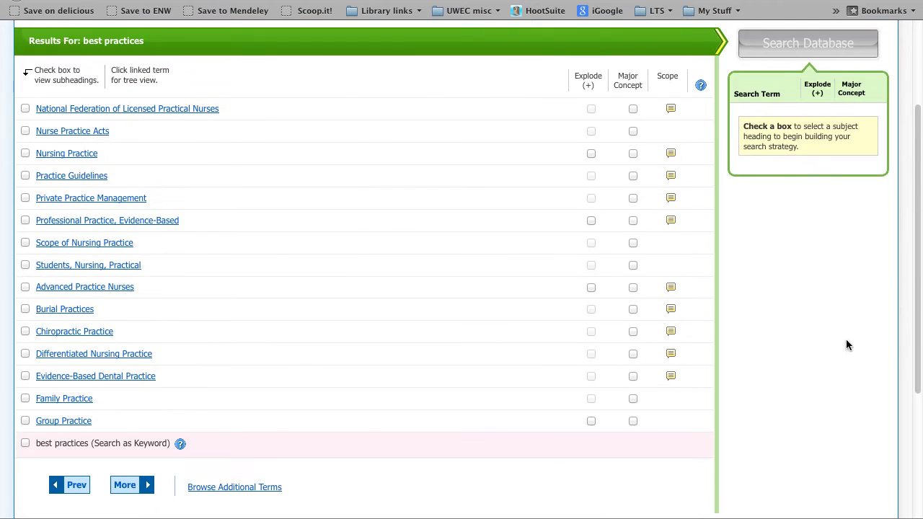
Step: Browse additional terms for "professional practice" and select the Professional Practice heading for the search
click(243, 488)
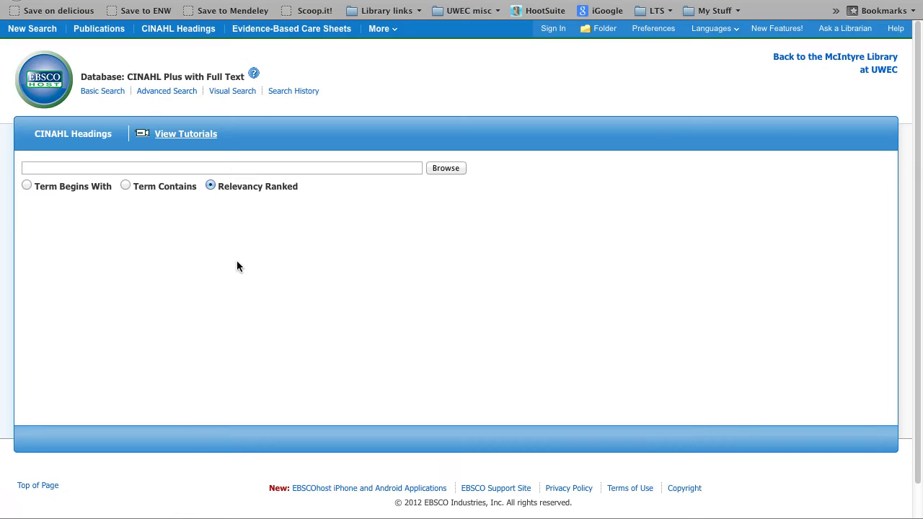
click(175, 166)
text(pro)
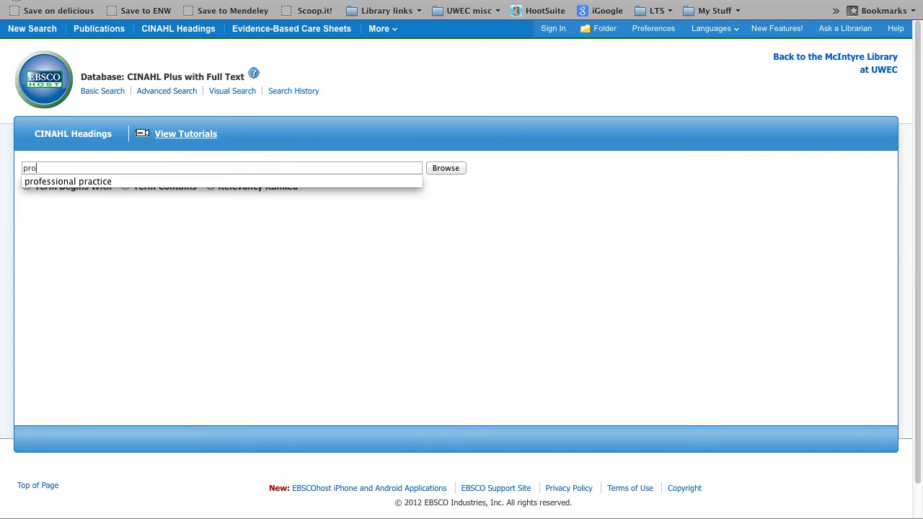
click(175, 182)
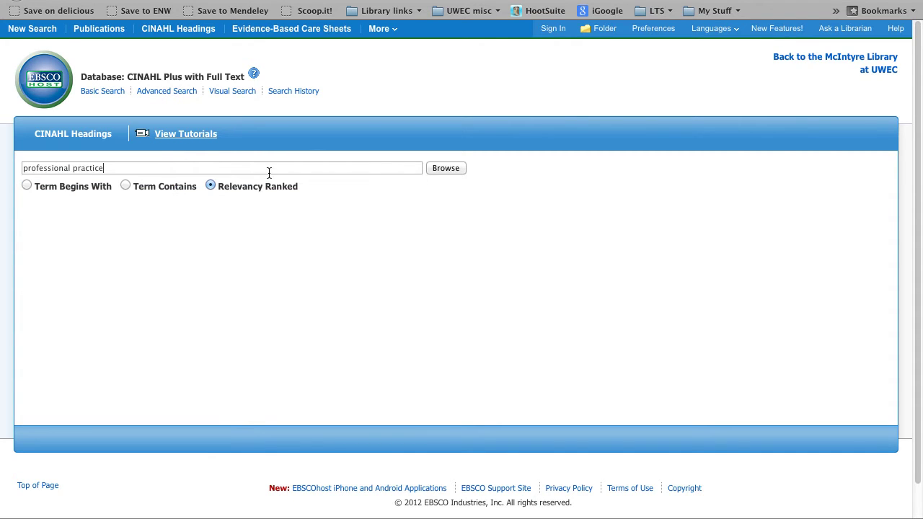
click(447, 168)
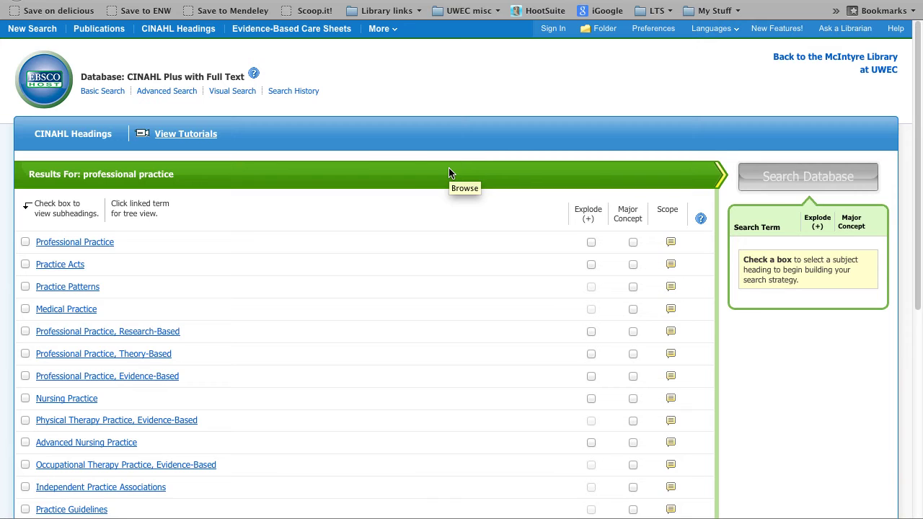
click(25, 242)
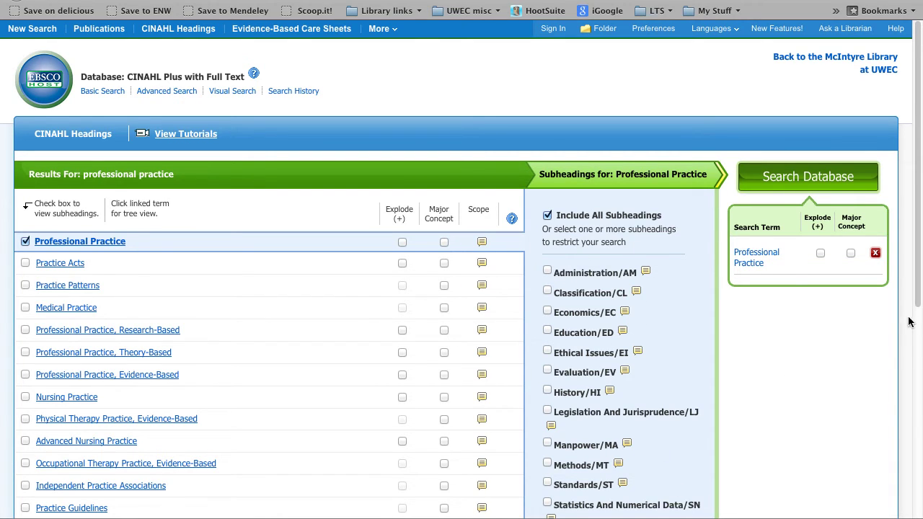
Step: Browse additional terms for "public health" and add the Public Health heading to the search terms
drag(918, 298, 920, 364)
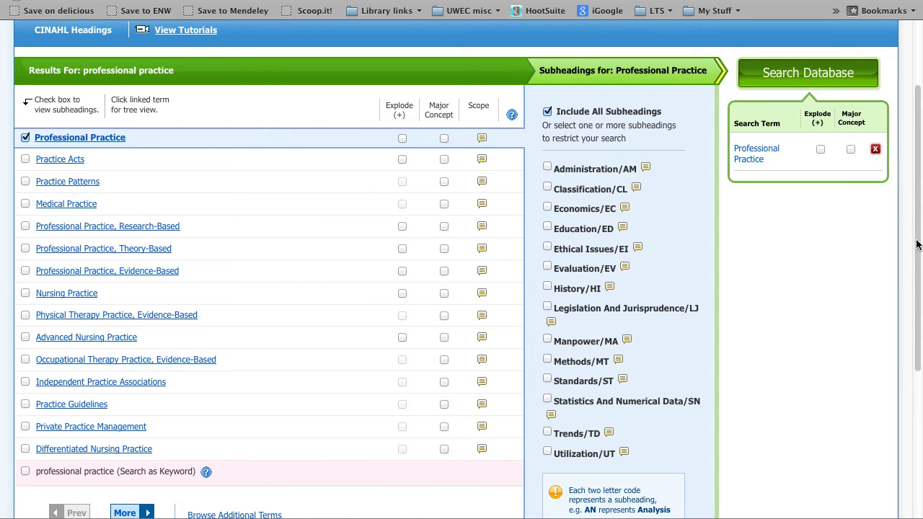
drag(917, 246, 894, 283)
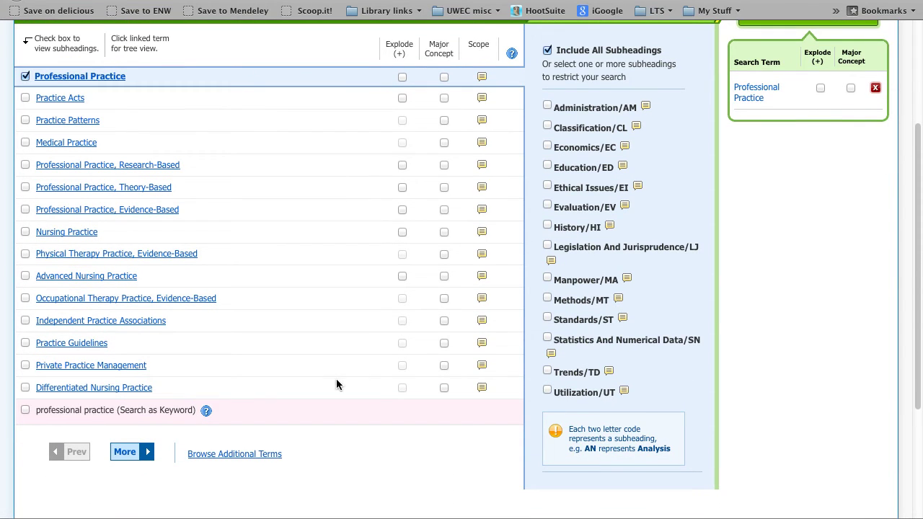
click(264, 460)
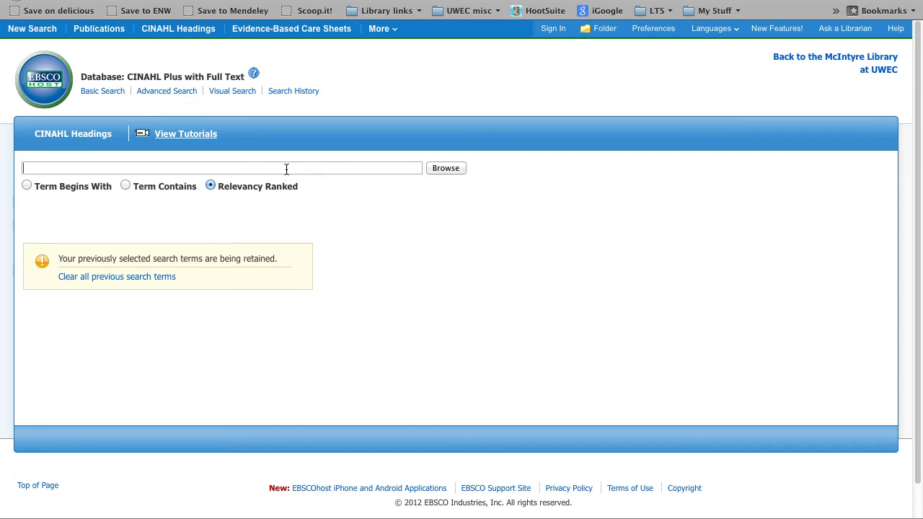
text(pu)
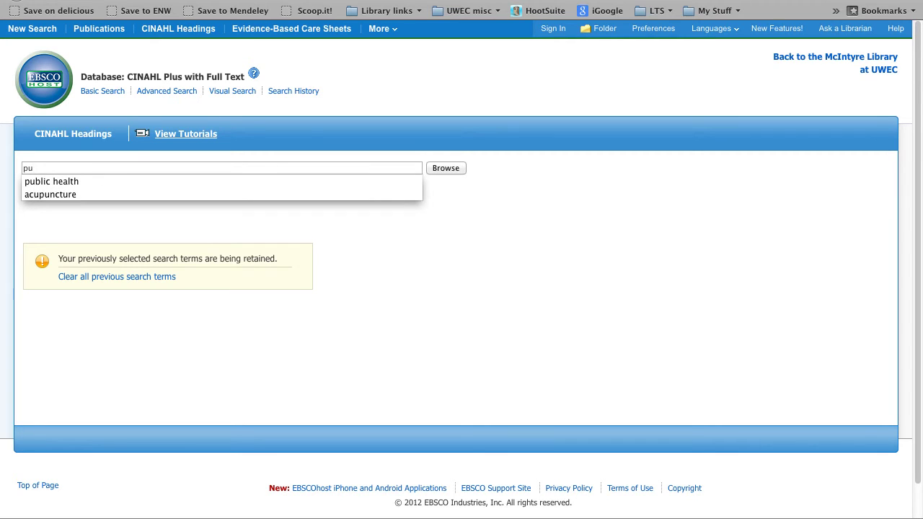
click(286, 181)
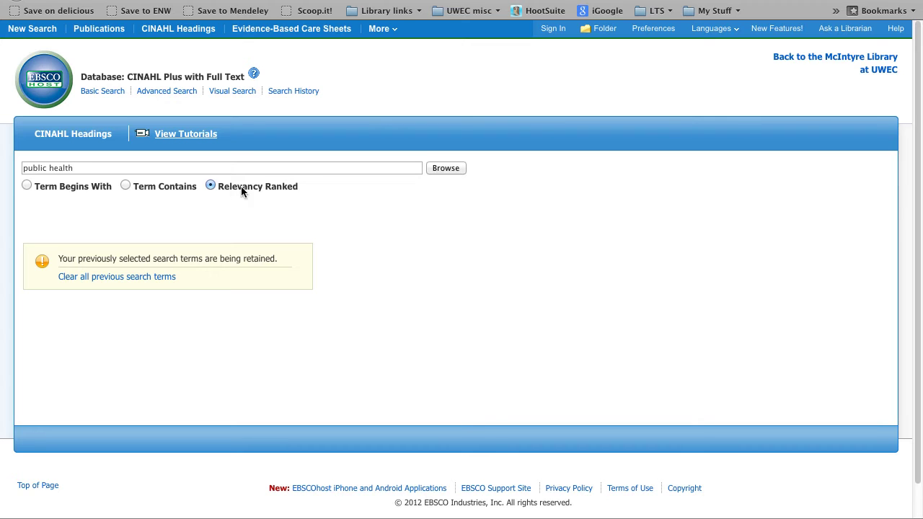
click(448, 171)
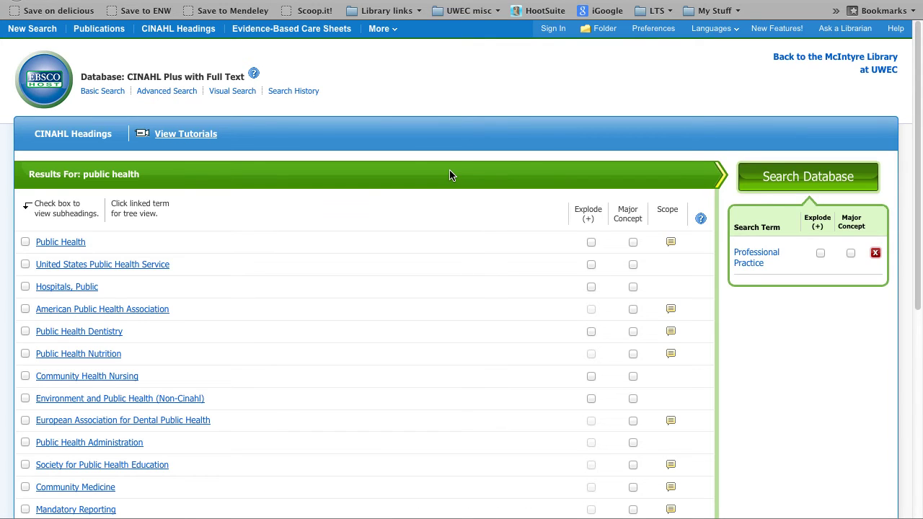
click(25, 242)
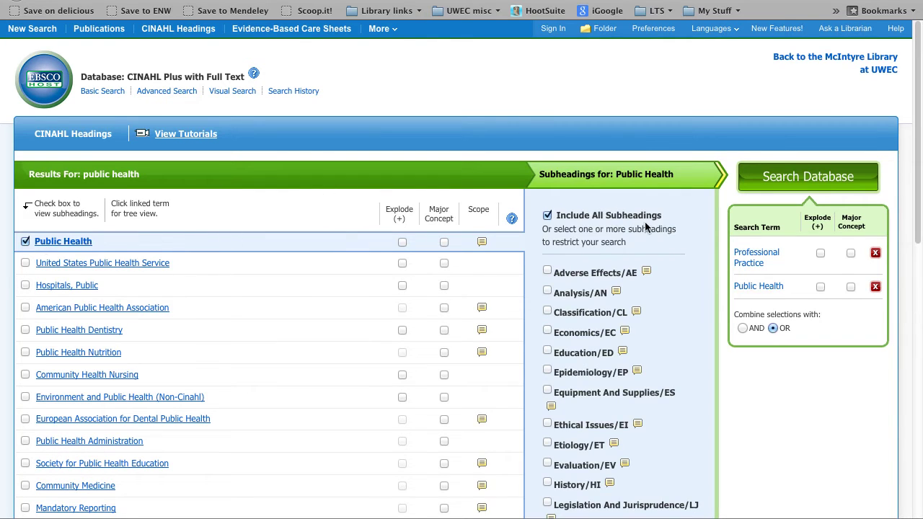
Step: Read the scope note for the Education/ED subheading of Public Health and close it
drag(917, 228, 920, 319)
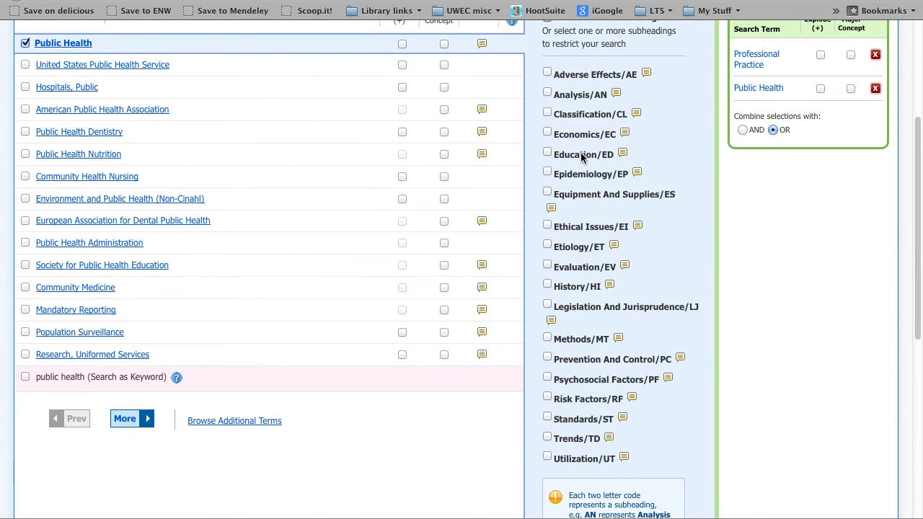
click(623, 157)
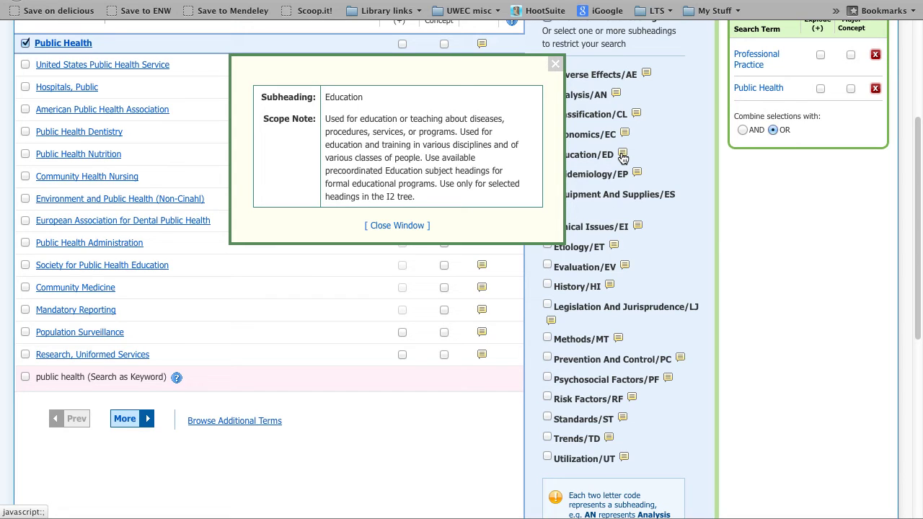
click(556, 64)
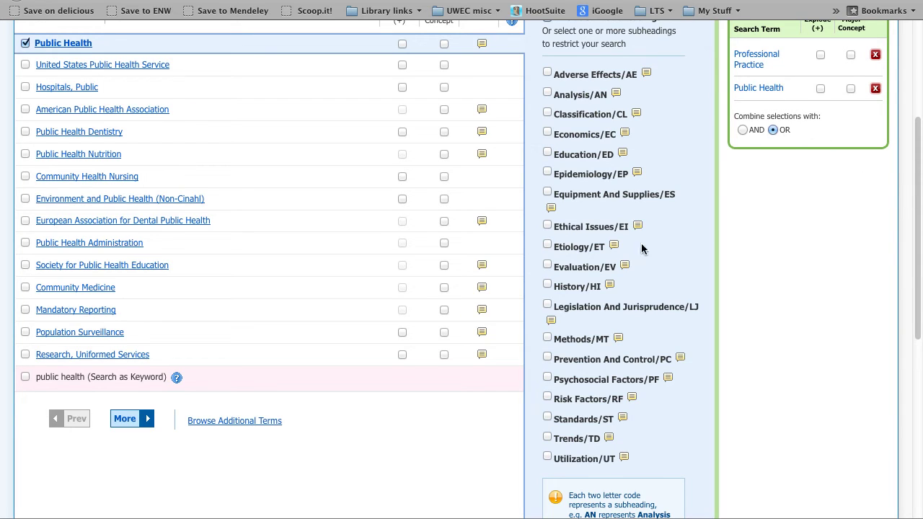
Step: Browse additional terms for "health literacy" and add it to the search terms as a keyword
click(261, 429)
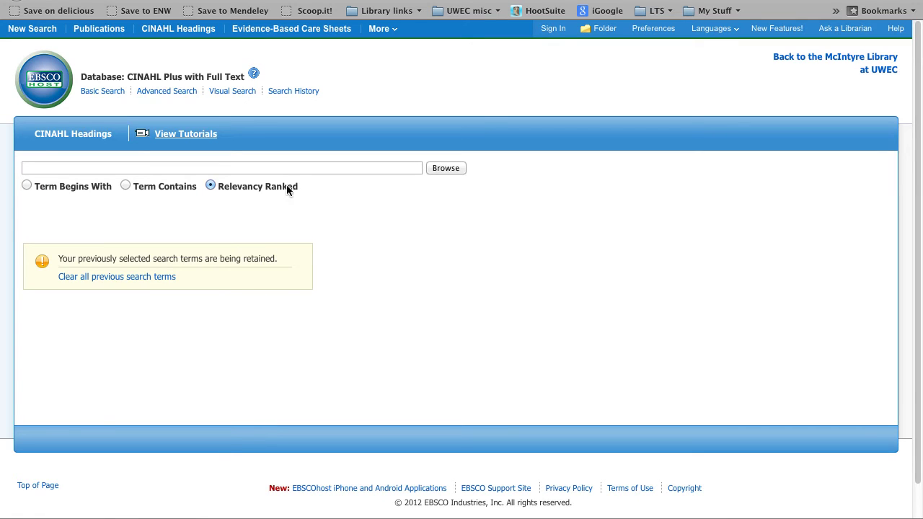
text(health)
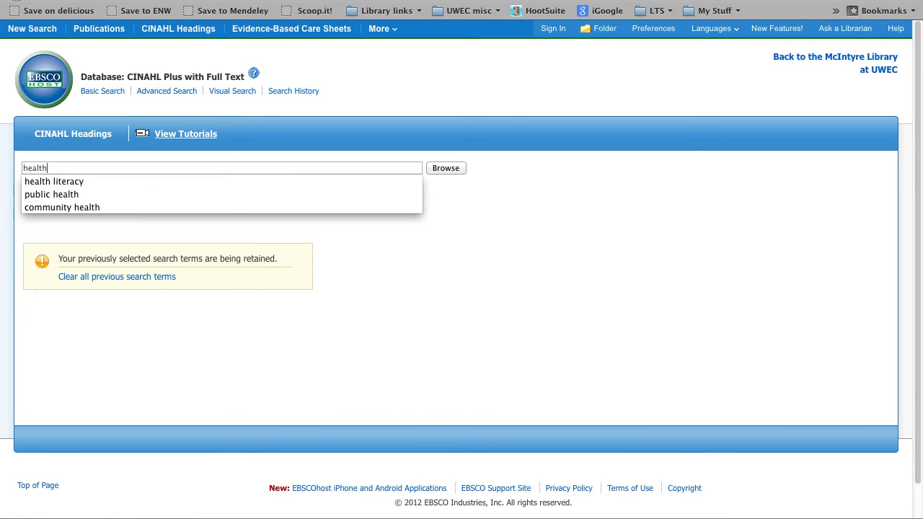
text( literacy)
key(Return)
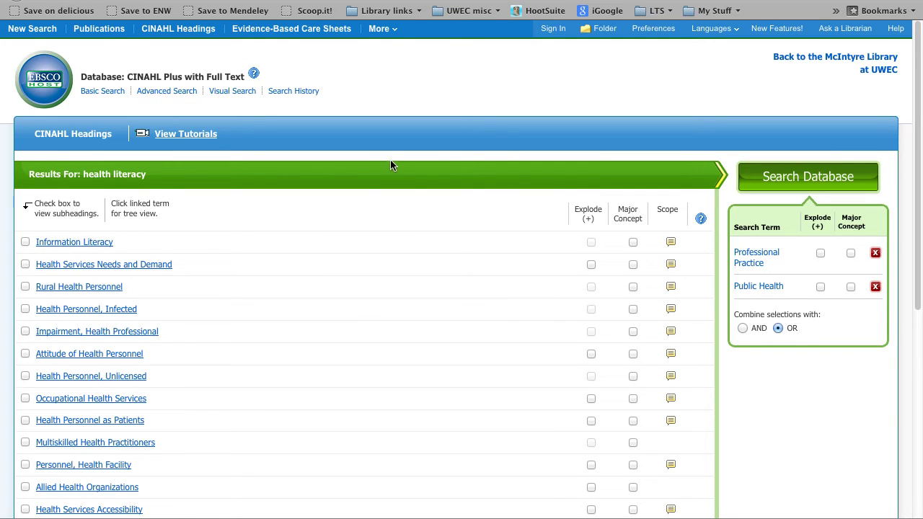
scroll(917, 230, down, 3)
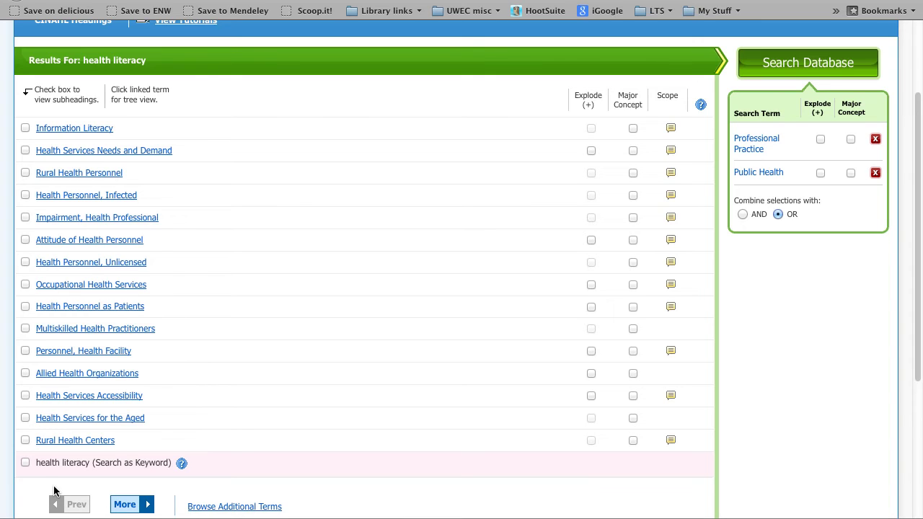
click(25, 463)
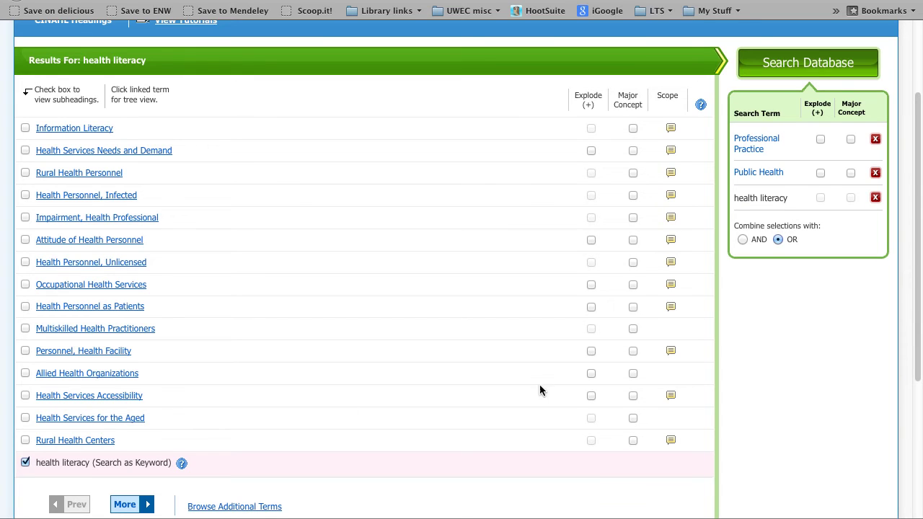
Step: Combine the three selected search terms with AND and search the database
click(742, 240)
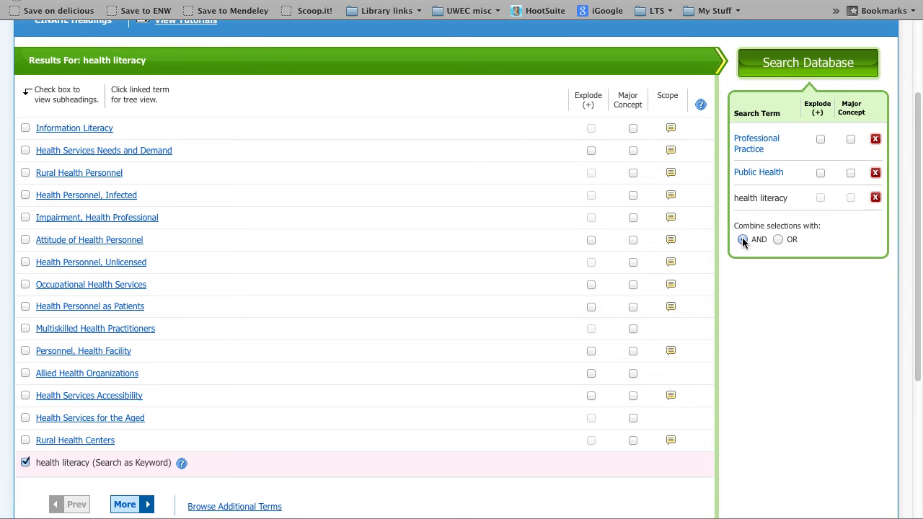
click(801, 64)
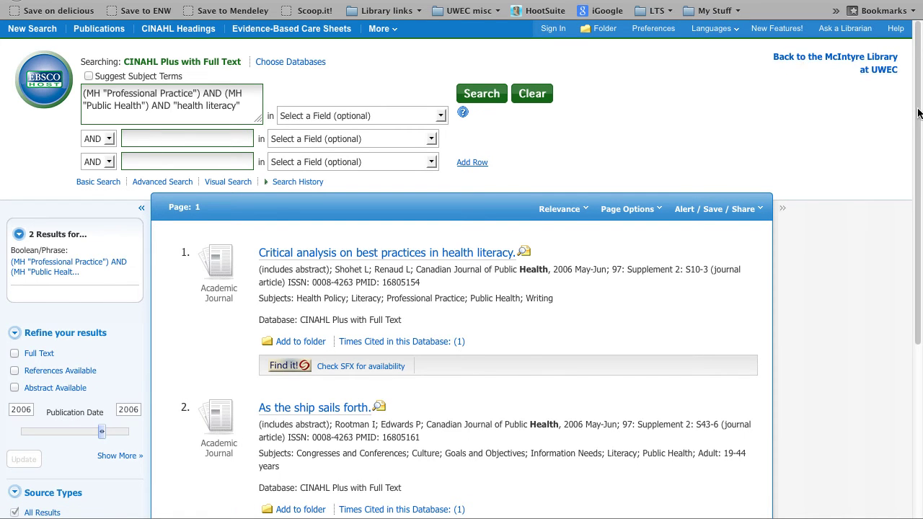
Step: Change the query to ((MH "Professional Practice") OR (MH "Public Health")) AND "health literacy" and rerun the search
scroll(919, 114, down, 3)
scroll(461, 288, down, 1)
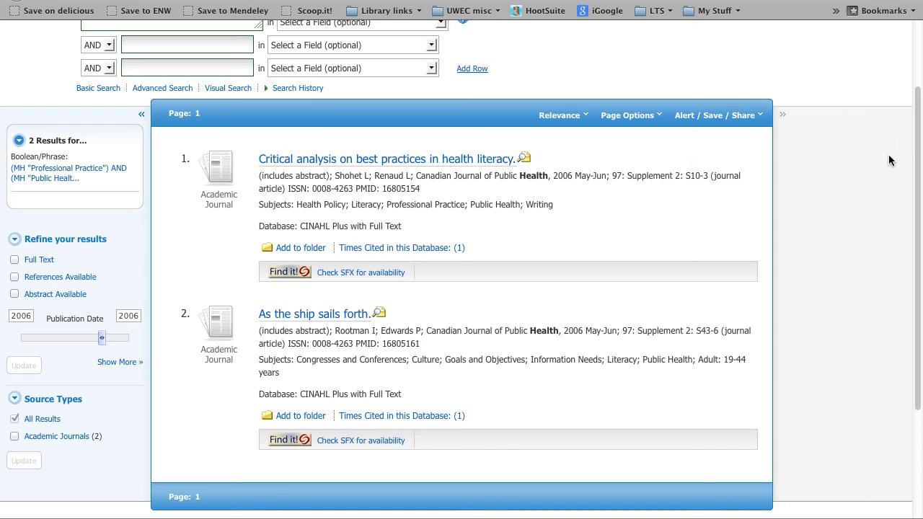
drag(915, 156, 918, 94)
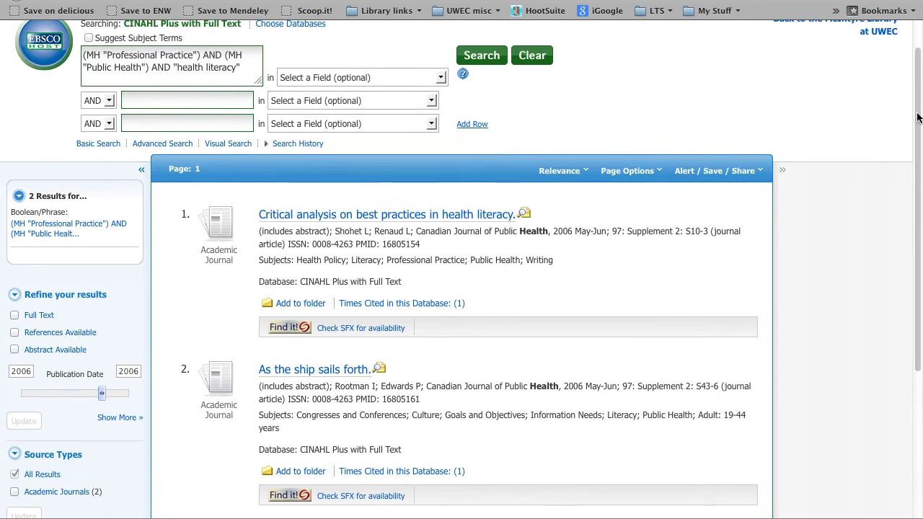
scroll(918, 93, up, 1)
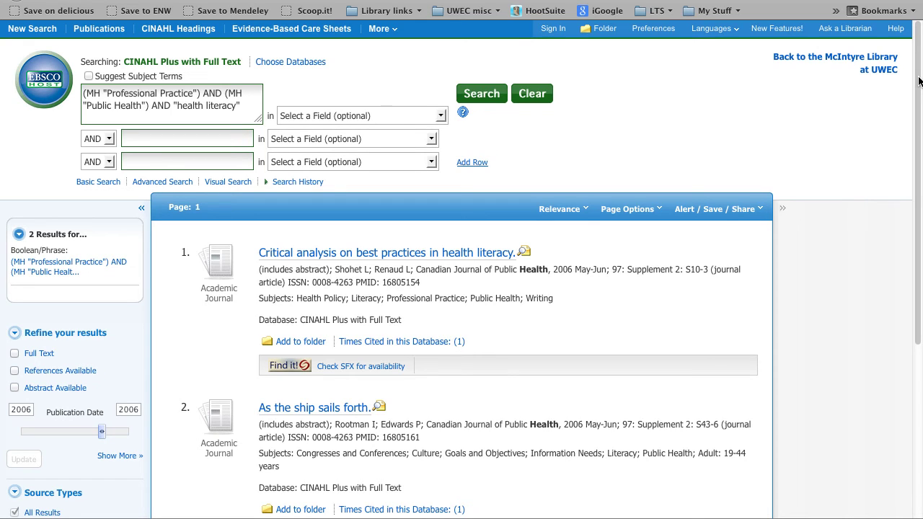
double_click(213, 93)
text(OR)
text(()
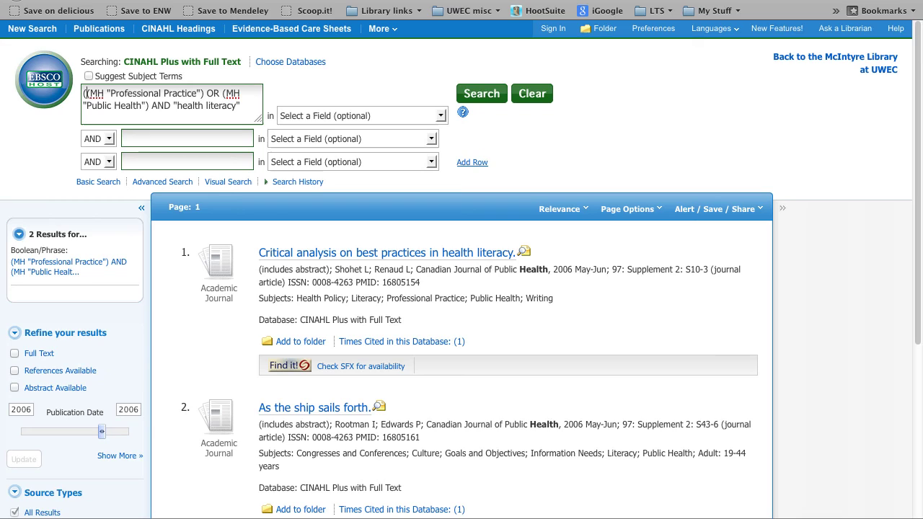
click(148, 106)
text())
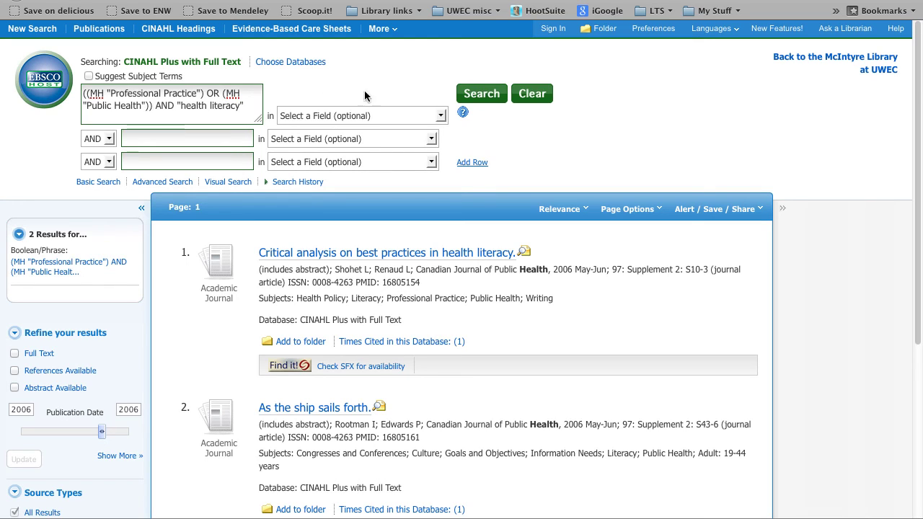
click(487, 94)
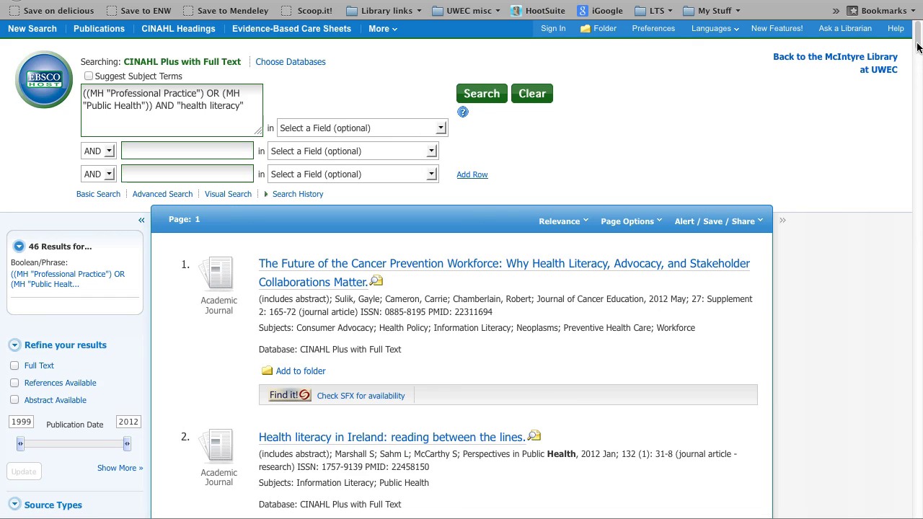
Step: Look through the first articles in the broadened search results for relevance to health literacy, including their subject terms
drag(914, 46, 918, 63)
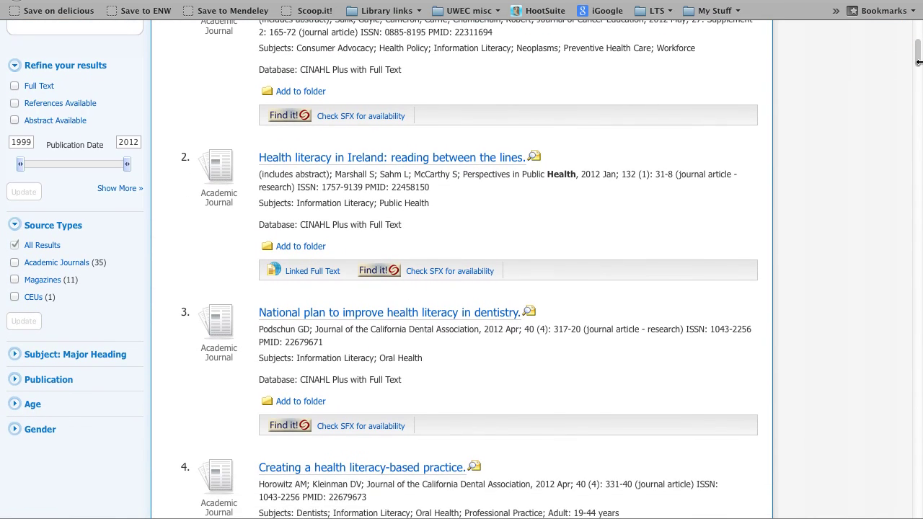
scroll(676, 188, down, 3)
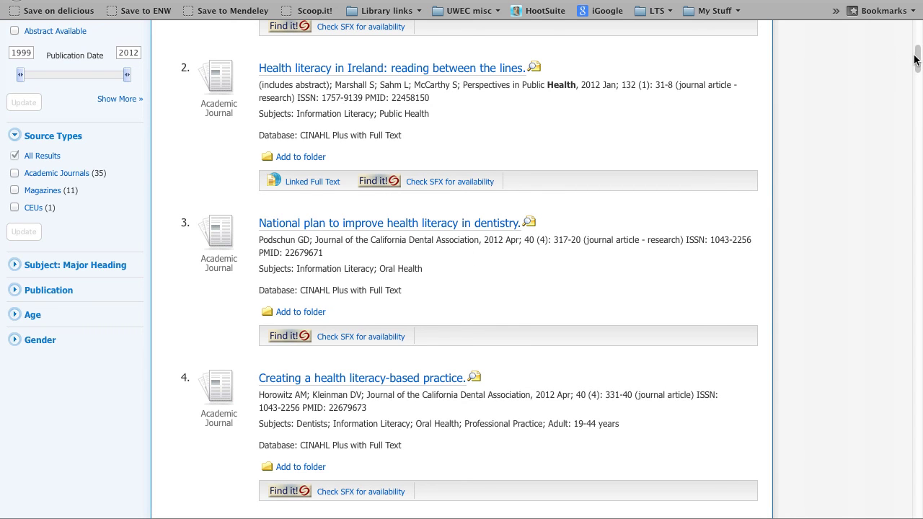
drag(917, 59, 917, 27)
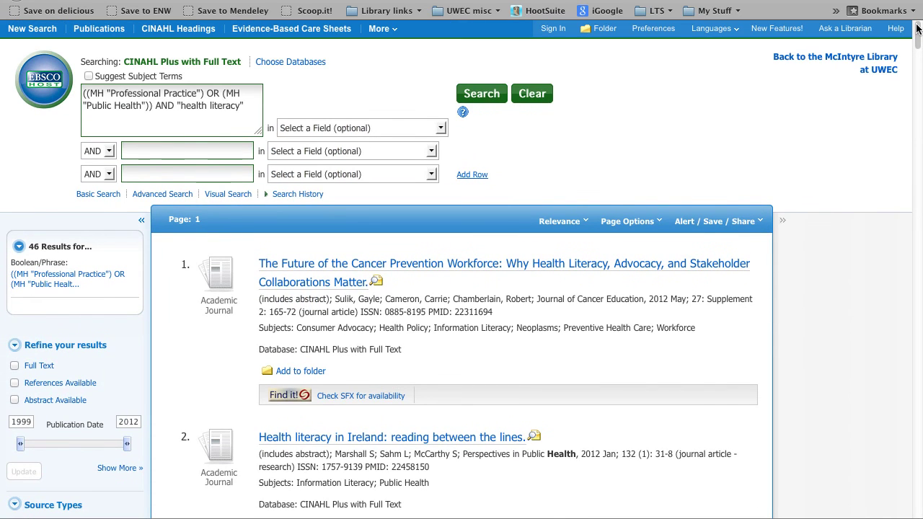